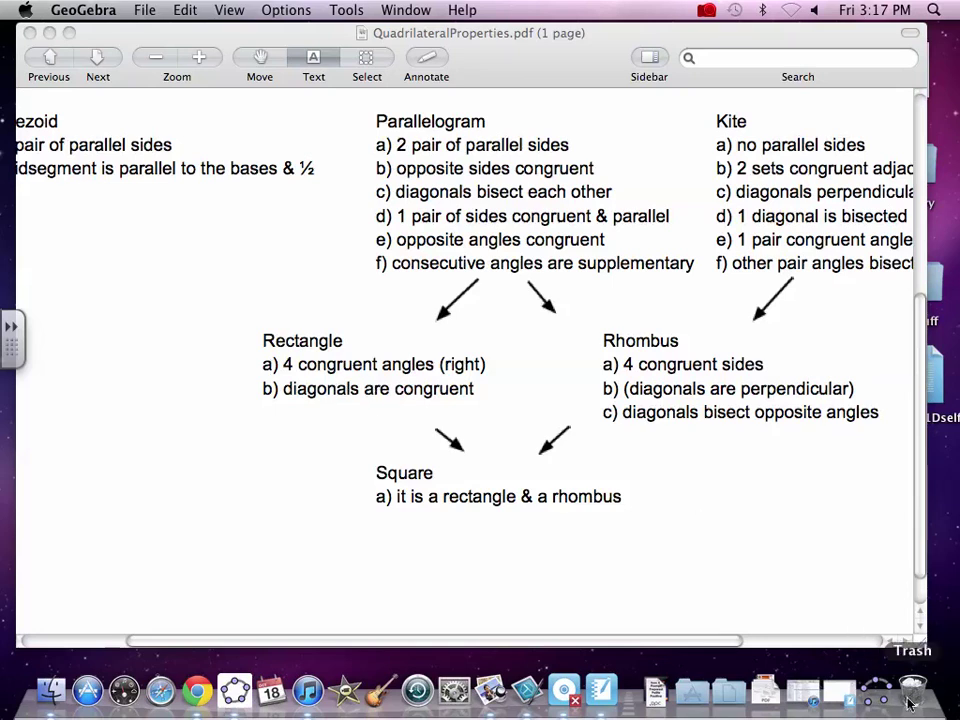
Restore the minimized GeoGebra window from the Dock over the Preview PDF
{"action": "left_click", "coordinate": [866, 700]}
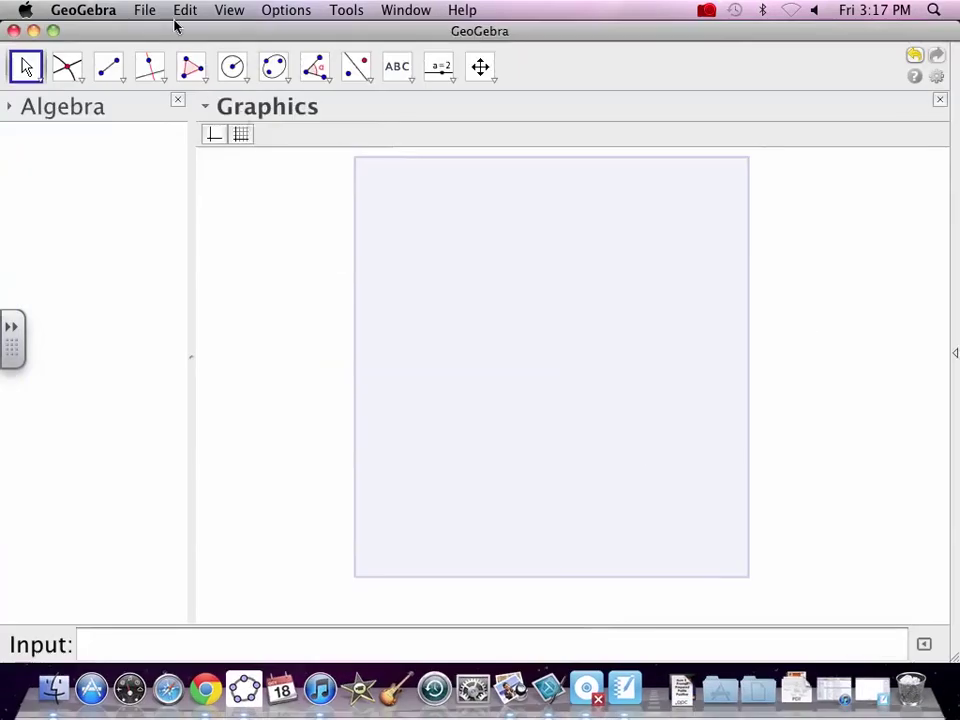
Draw line a through new points A and B
{"action": "left_click", "coordinate": [119, 80]}
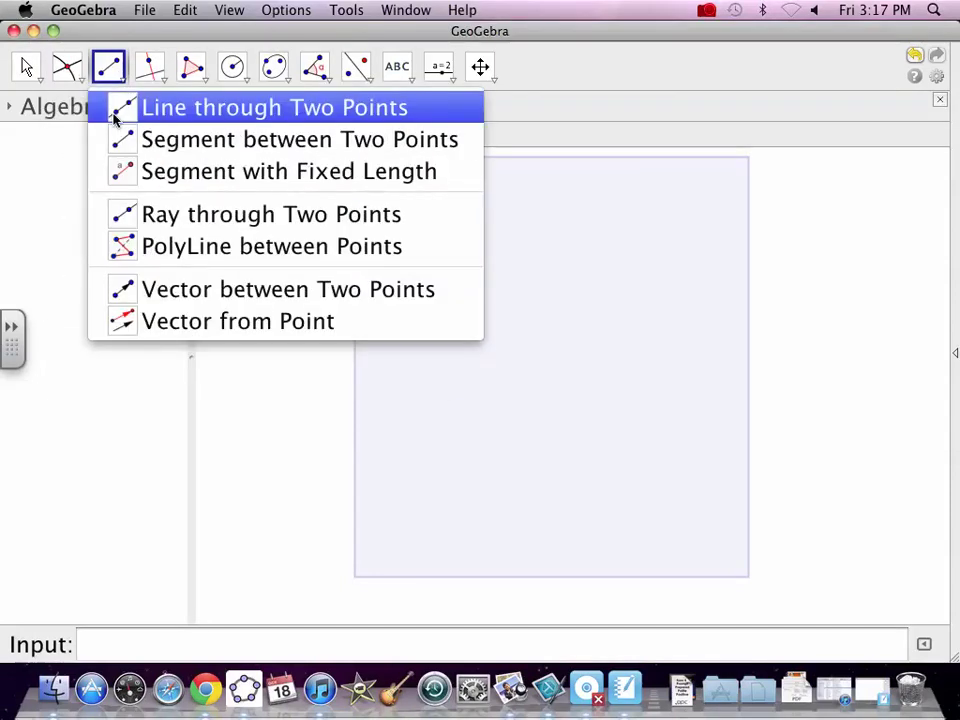
{"action": "left_click", "coordinate": [117, 118]}
{"action": "left_click", "coordinate": [391, 434]}
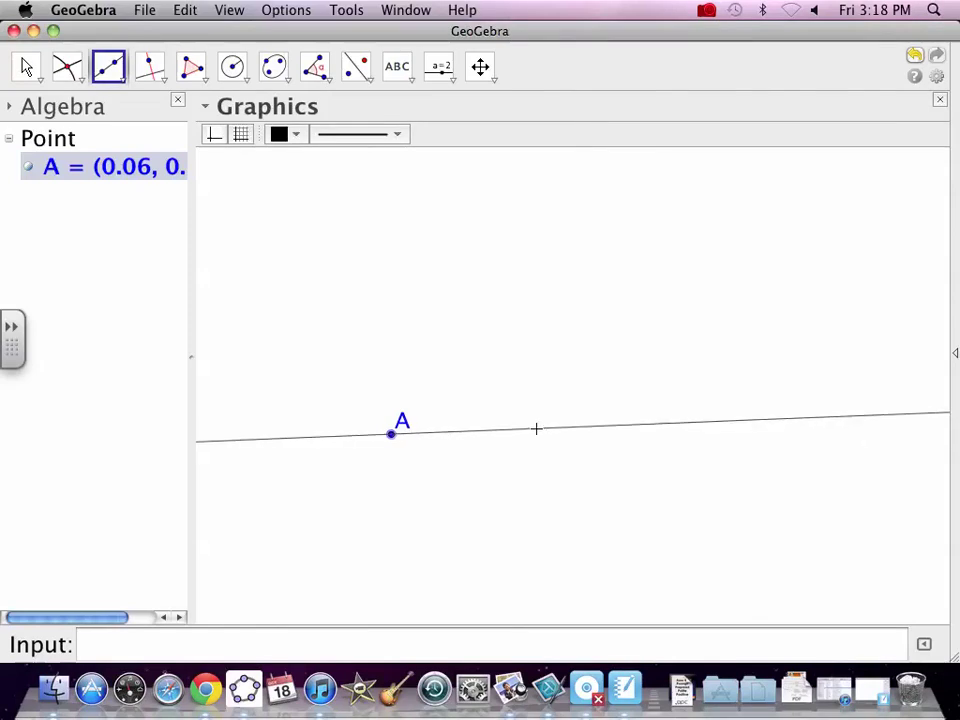
{"action": "left_click", "coordinate": [570, 432]}
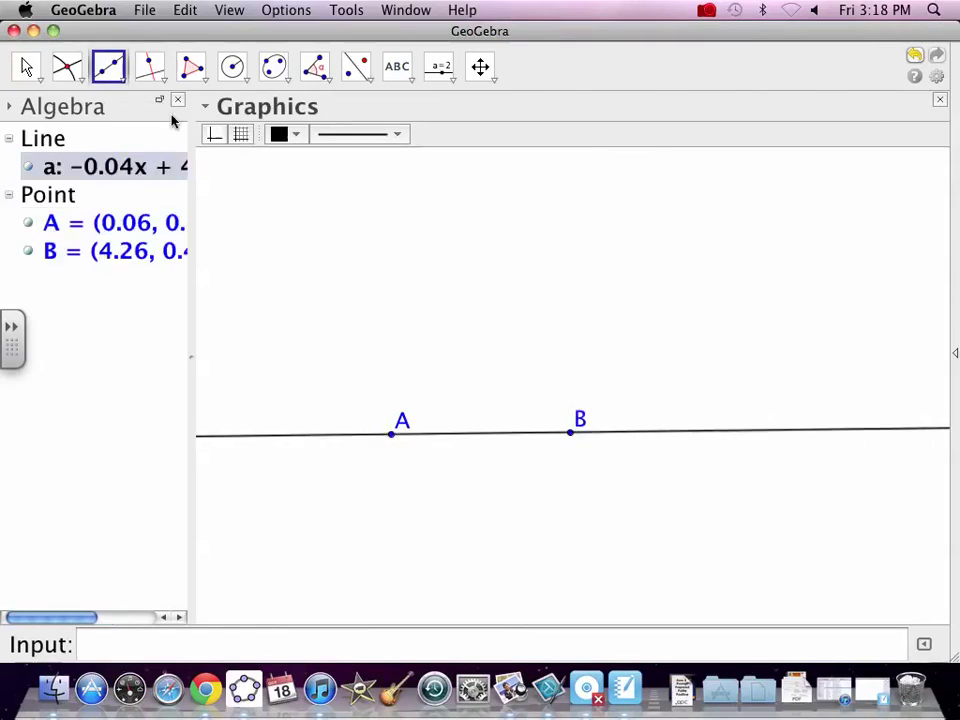
Draw circle c centred on A through B and circle d centred on B through A
{"action": "left_click", "coordinate": [233, 70]}
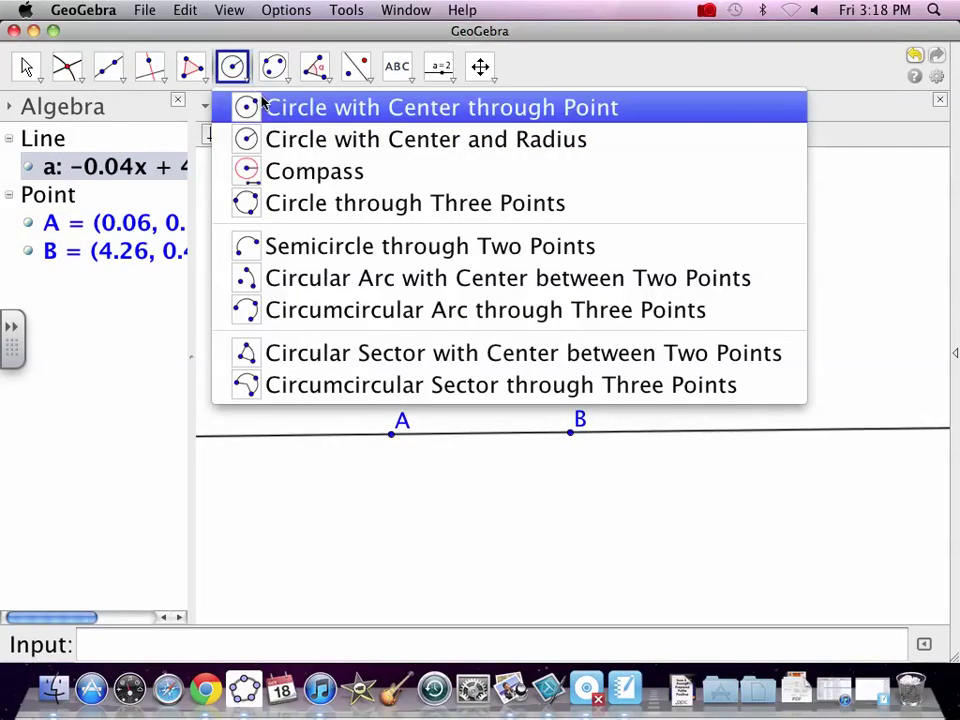
{"action": "left_click", "coordinate": [263, 106]}
{"action": "left_click", "coordinate": [391, 434]}
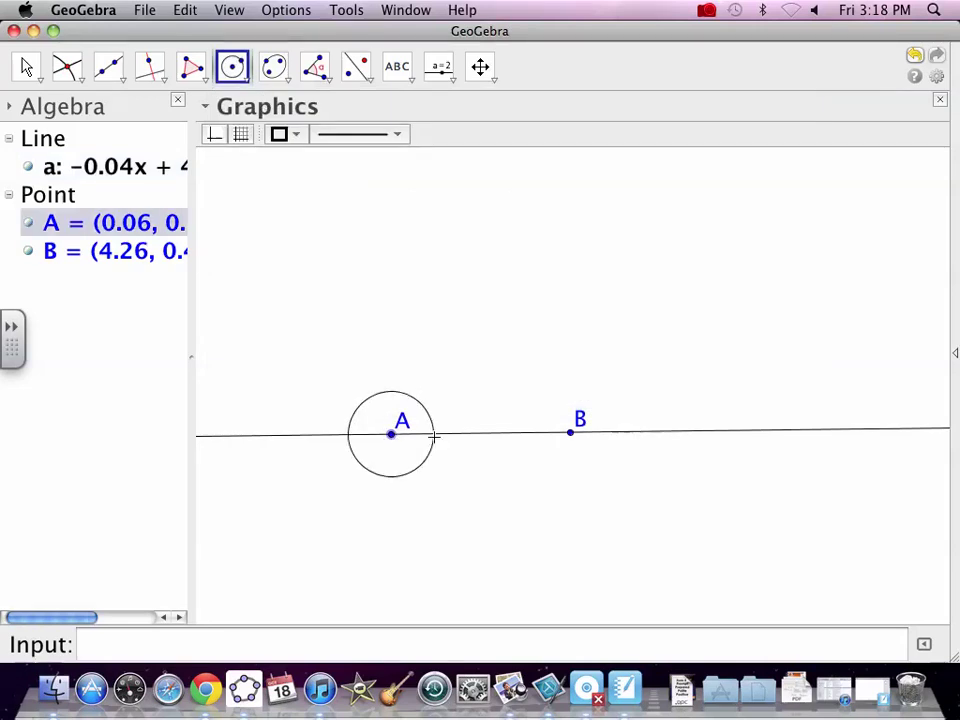
{"action": "left_click", "coordinate": [567, 434]}
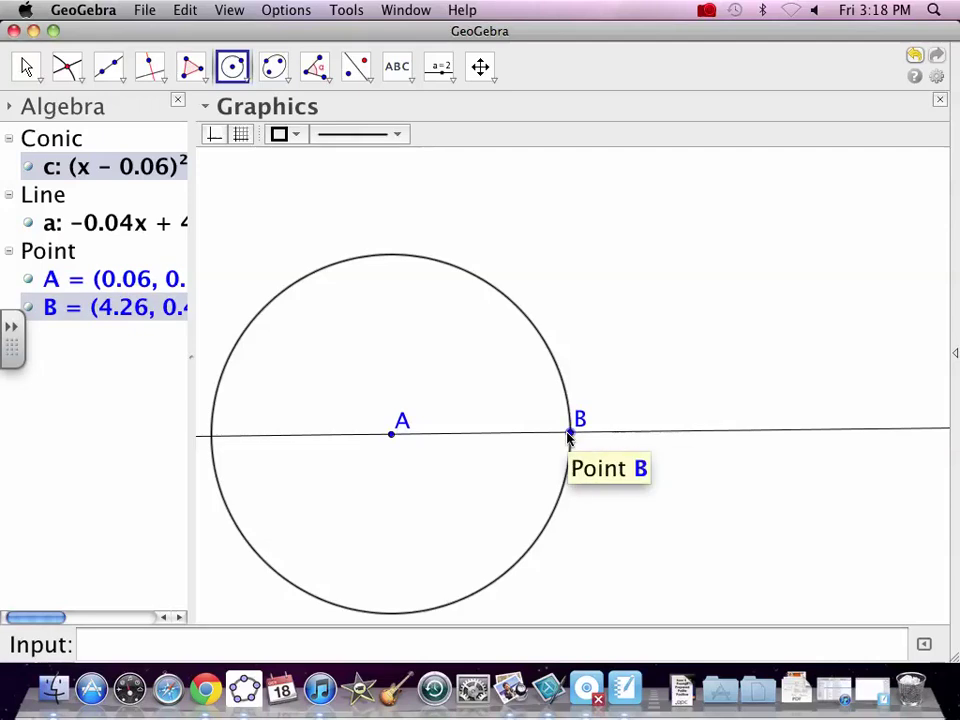
{"action": "left_click", "coordinate": [570, 434]}
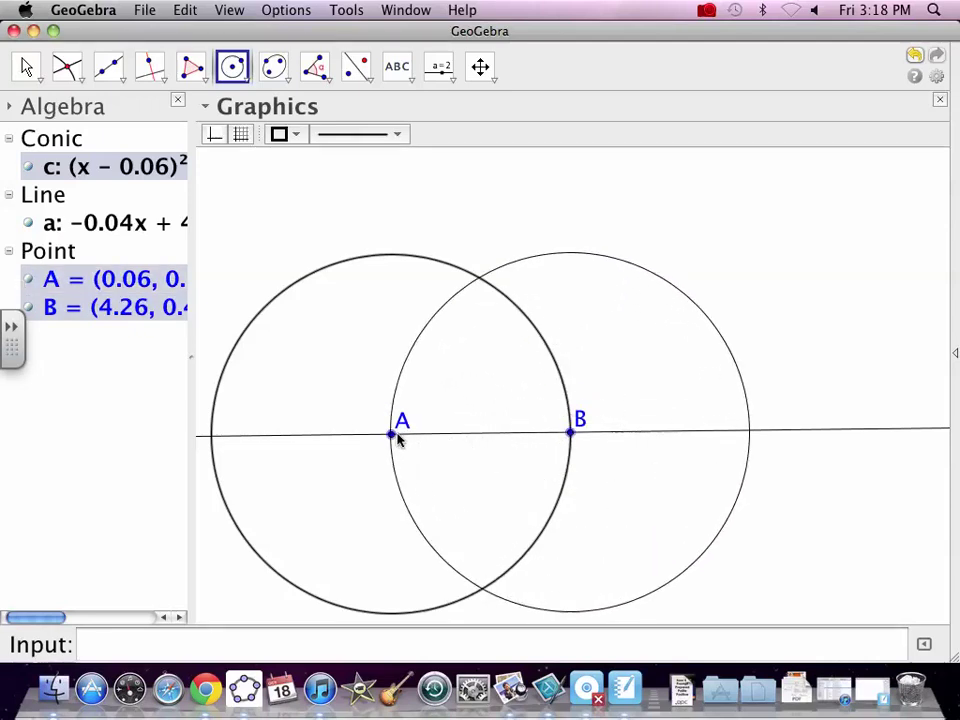
{"action": "left_click", "coordinate": [391, 434]}
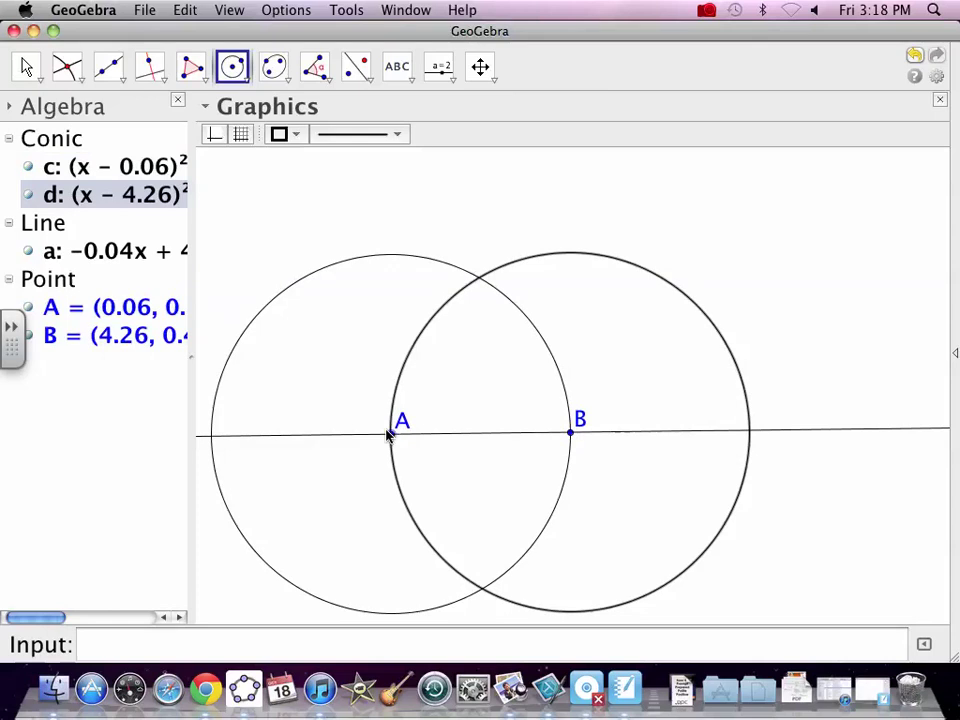
Mark intersection points C and D of circles c and d
{"action": "left_click", "coordinate": [70, 78]}
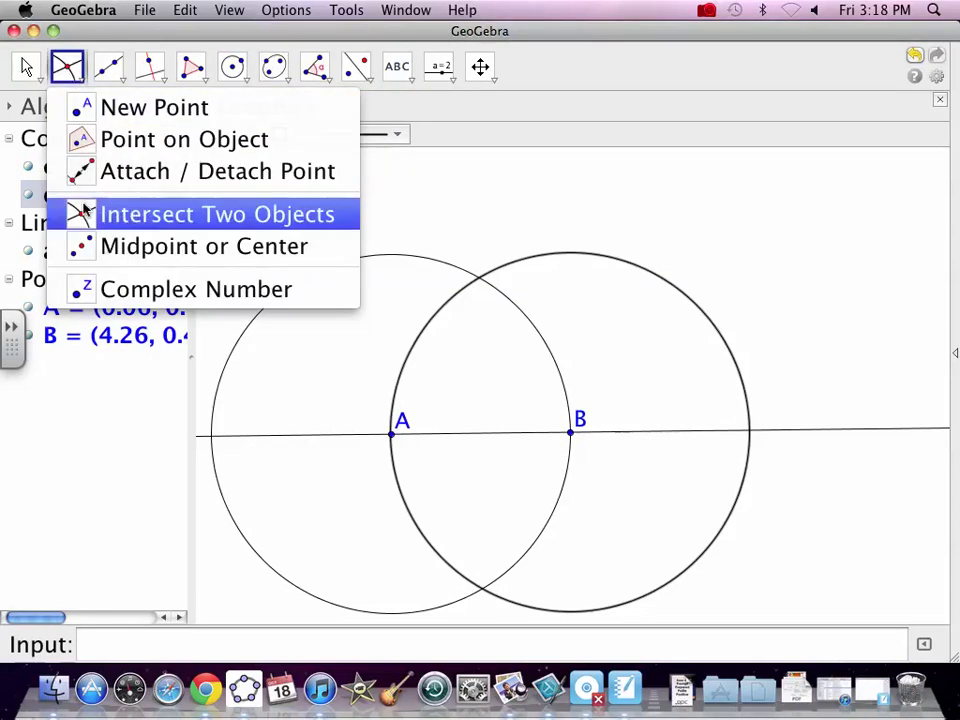
{"action": "left_click", "coordinate": [142, 212]}
{"action": "left_click", "coordinate": [79, 168]}
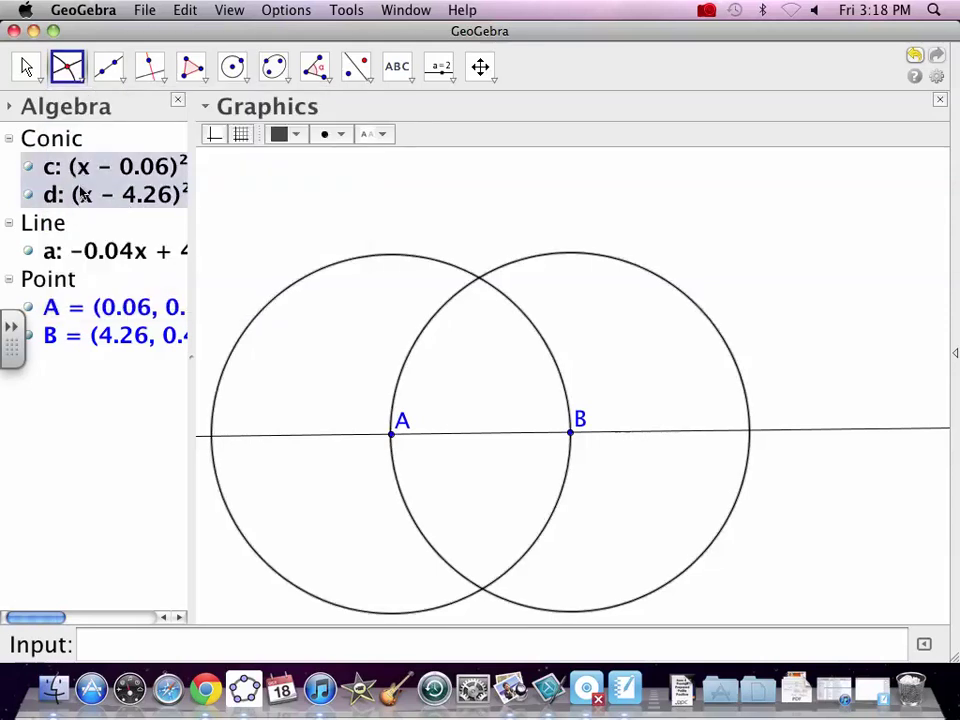
{"action": "left_click", "coordinate": [86, 195]}
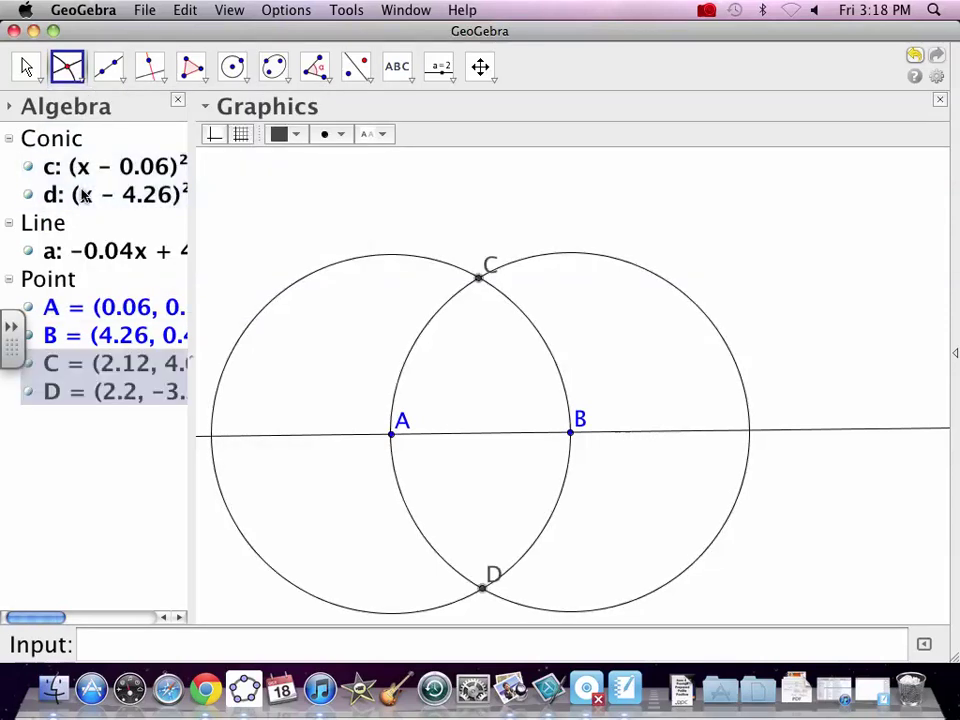
Draw line b through C and D, the perpendicular bisector of AB
{"action": "left_click", "coordinate": [108, 68]}
{"action": "left_click", "coordinate": [145, 107]}
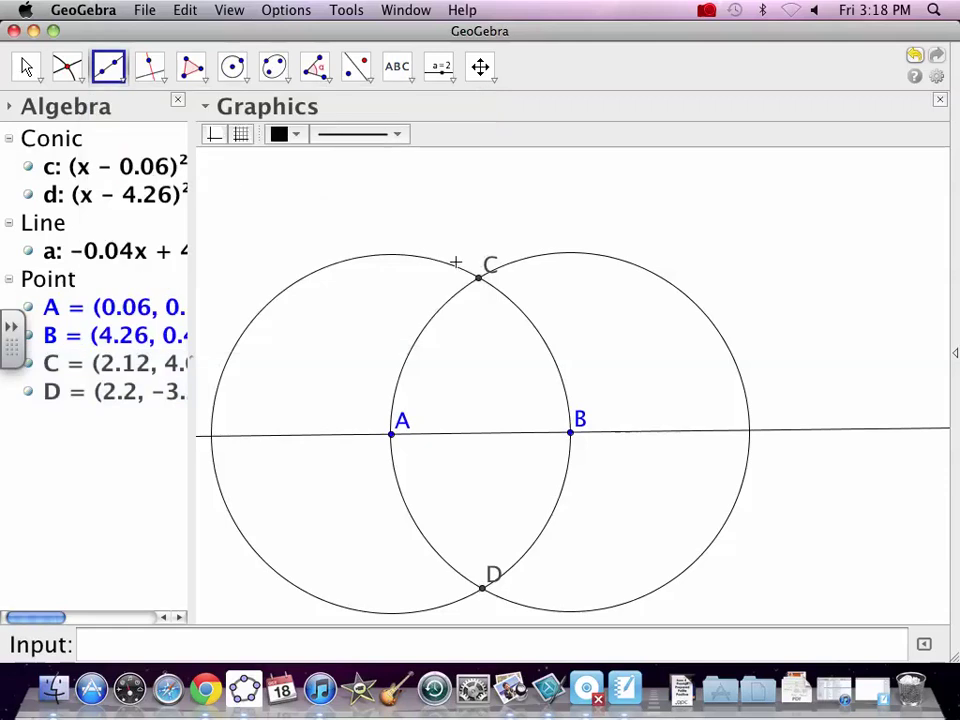
{"action": "left_click", "coordinate": [478, 280]}
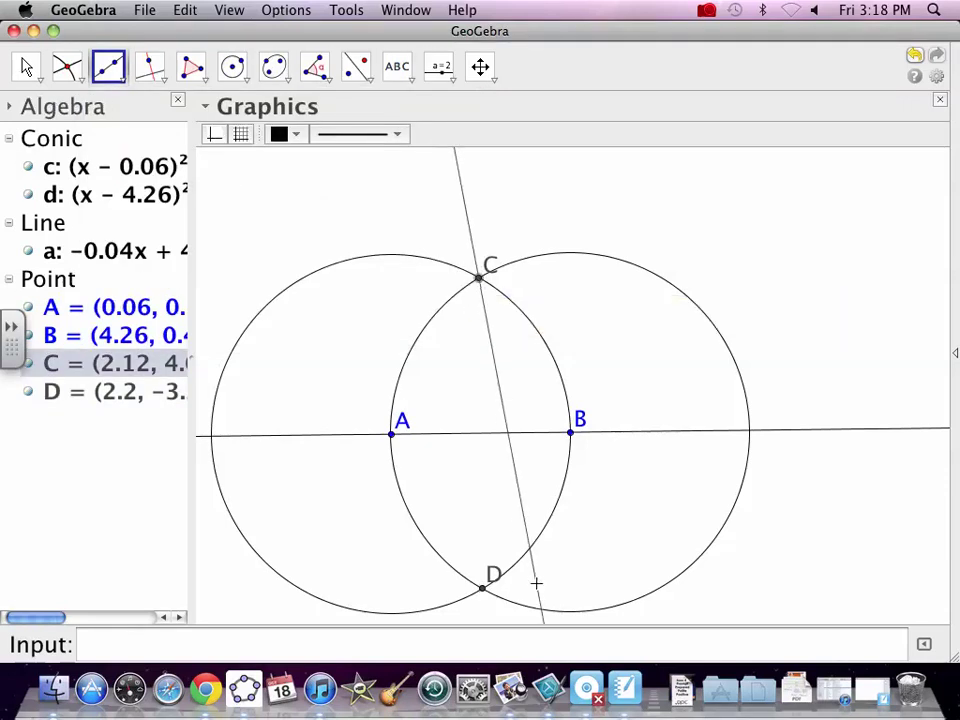
{"action": "left_click", "coordinate": [483, 588]}
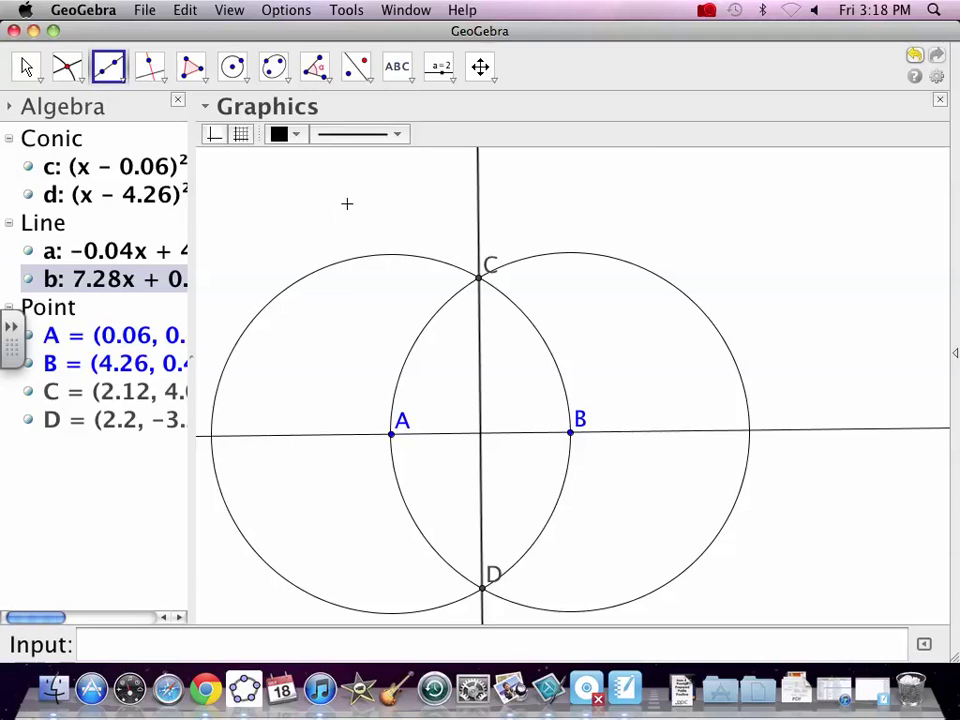
{"action": "left_click", "coordinate": [238, 74]}
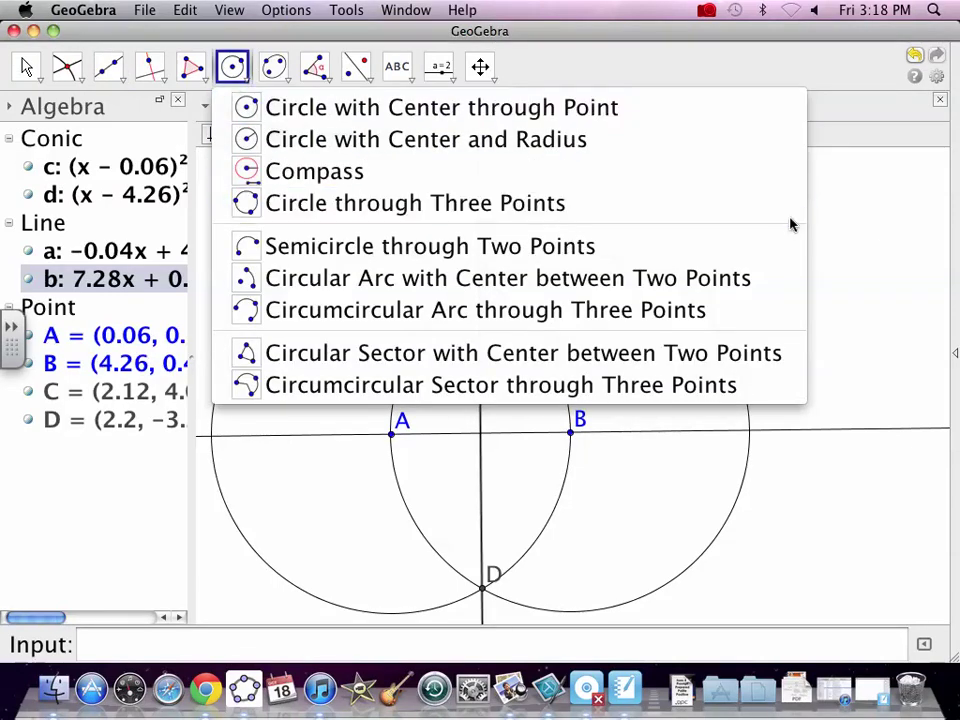
{"action": "left_click", "coordinate": [876, 233]}
{"action": "left_click", "coordinate": [770, 204]}
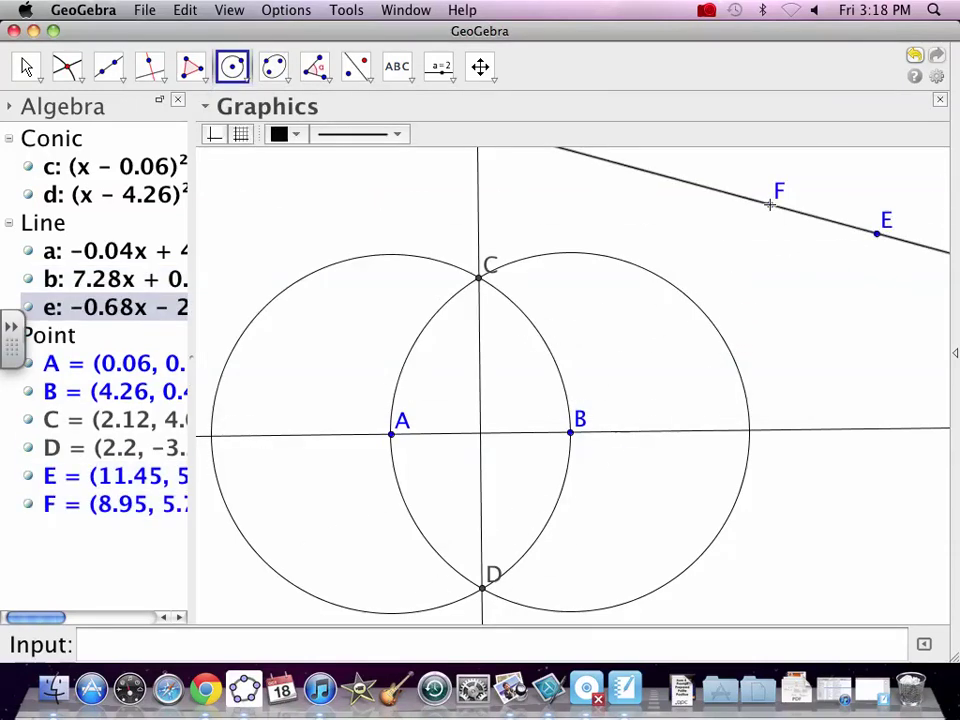
{"action": "key", "text": "super+z"}
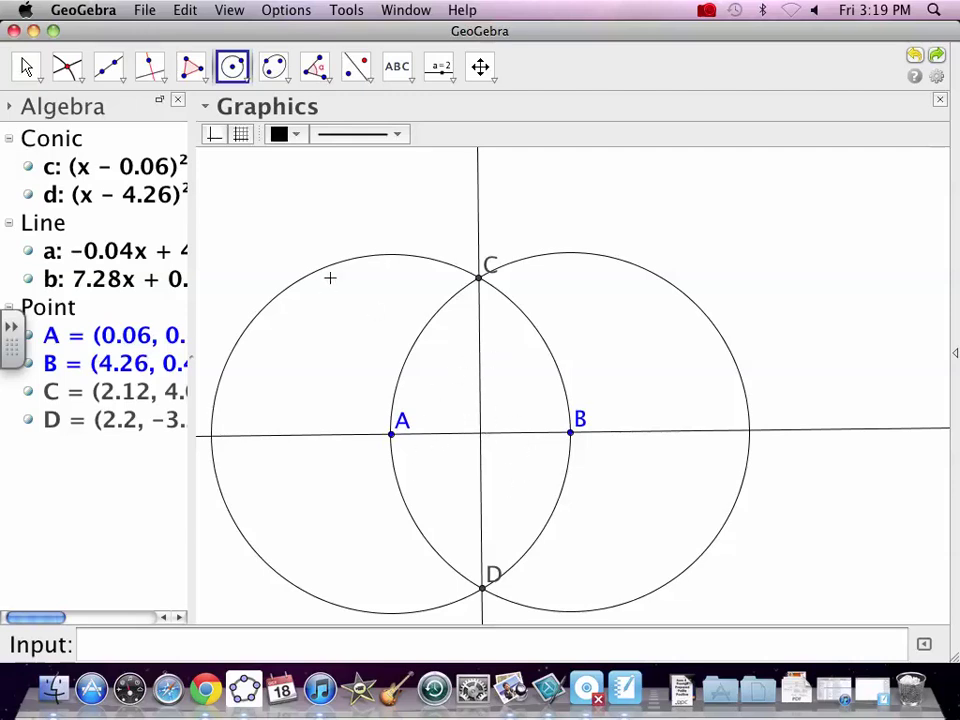
Mark the lines' crossing E and draw circle e centred on E through F on line b
{"action": "left_click", "coordinate": [67, 66]}
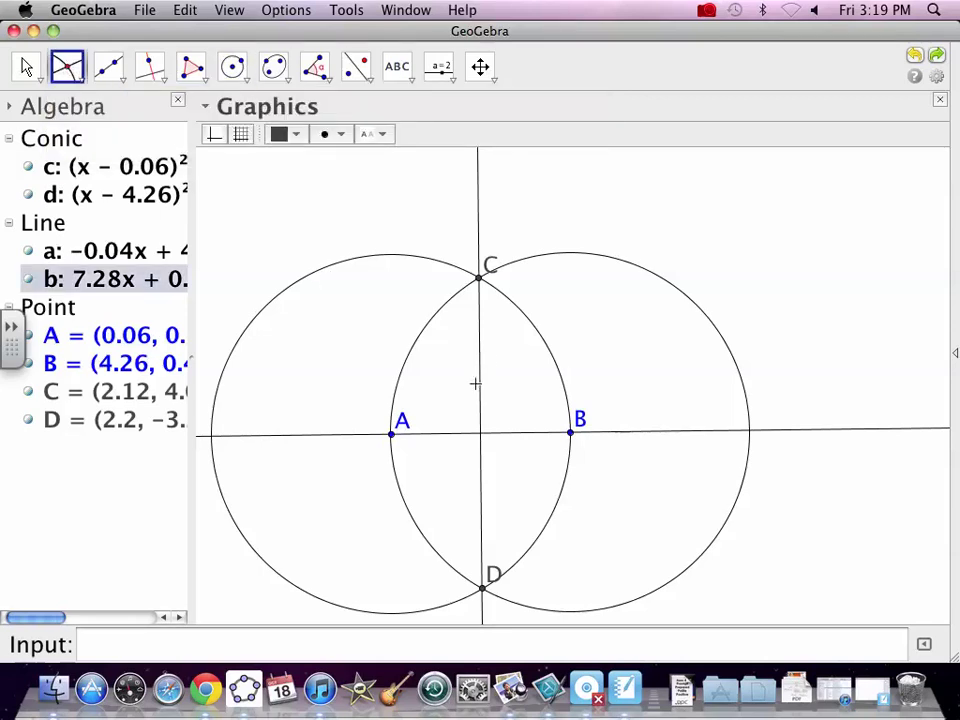
{"action": "left_click", "coordinate": [506, 433]}
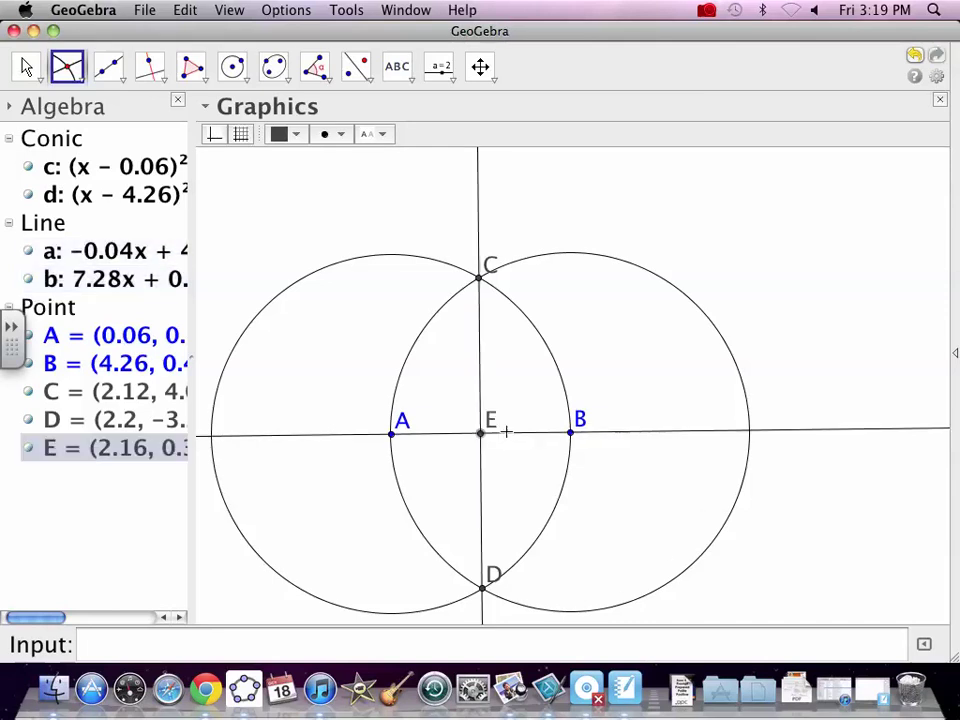
{"action": "left_click", "coordinate": [238, 74]}
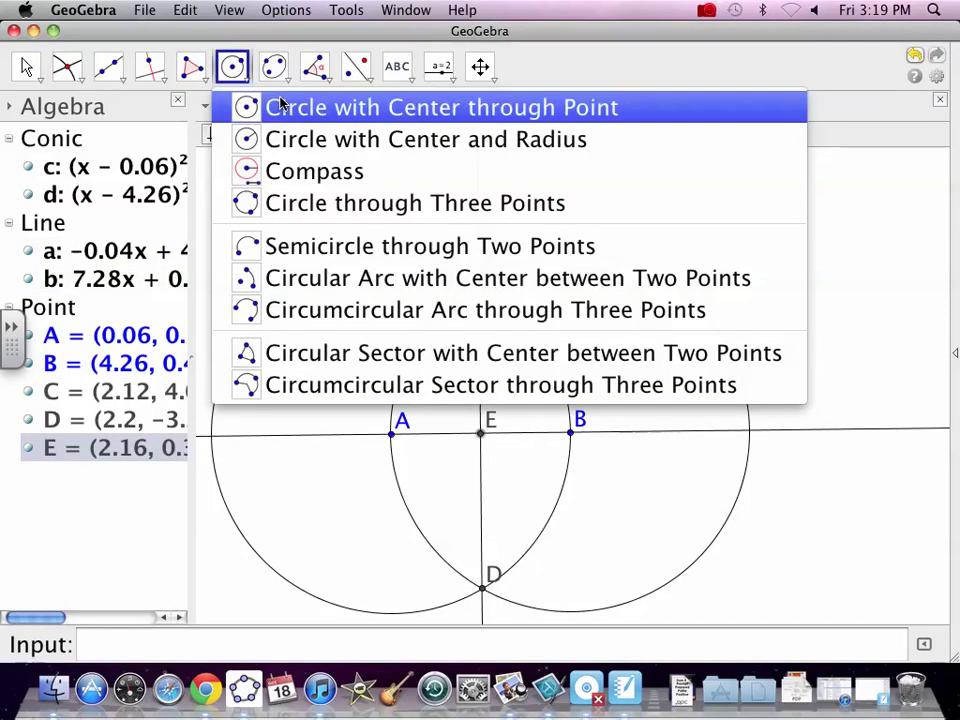
{"action": "left_click", "coordinate": [281, 105]}
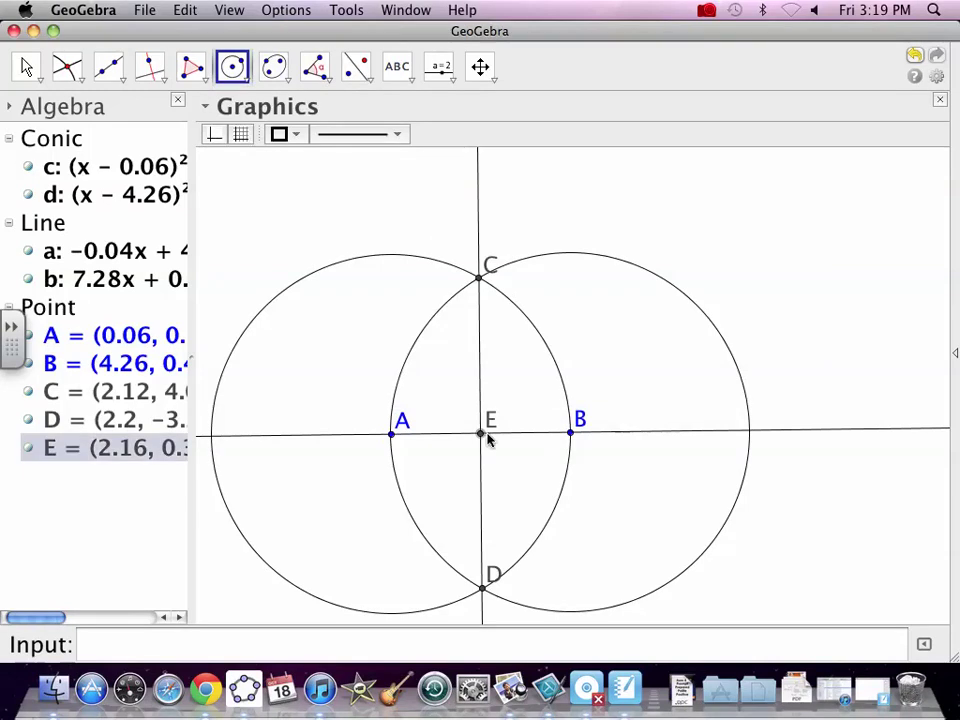
{"action": "left_click", "coordinate": [483, 436]}
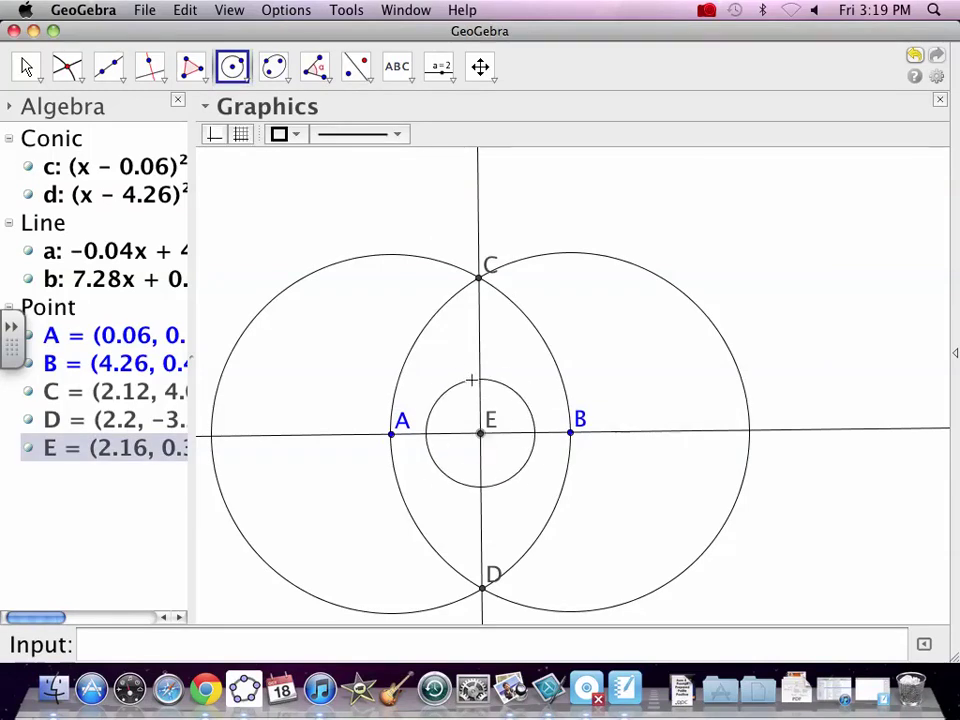
{"action": "left_click", "coordinate": [480, 369]}
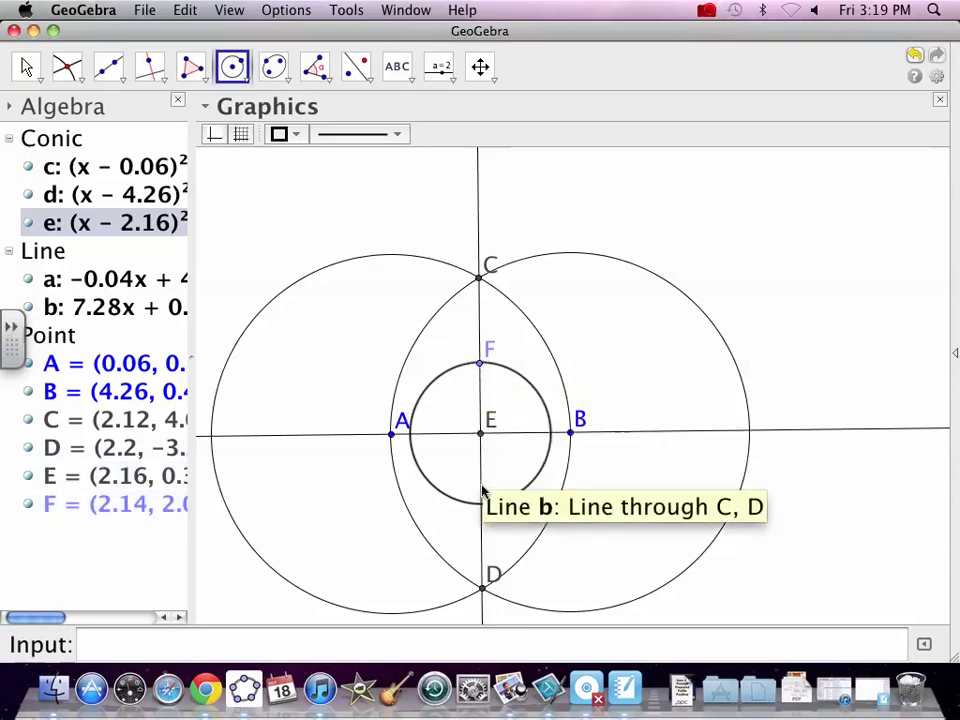
Mark circle e's crossings: G on line b, and H and I on line a
{"action": "left_click", "coordinate": [62, 62]}
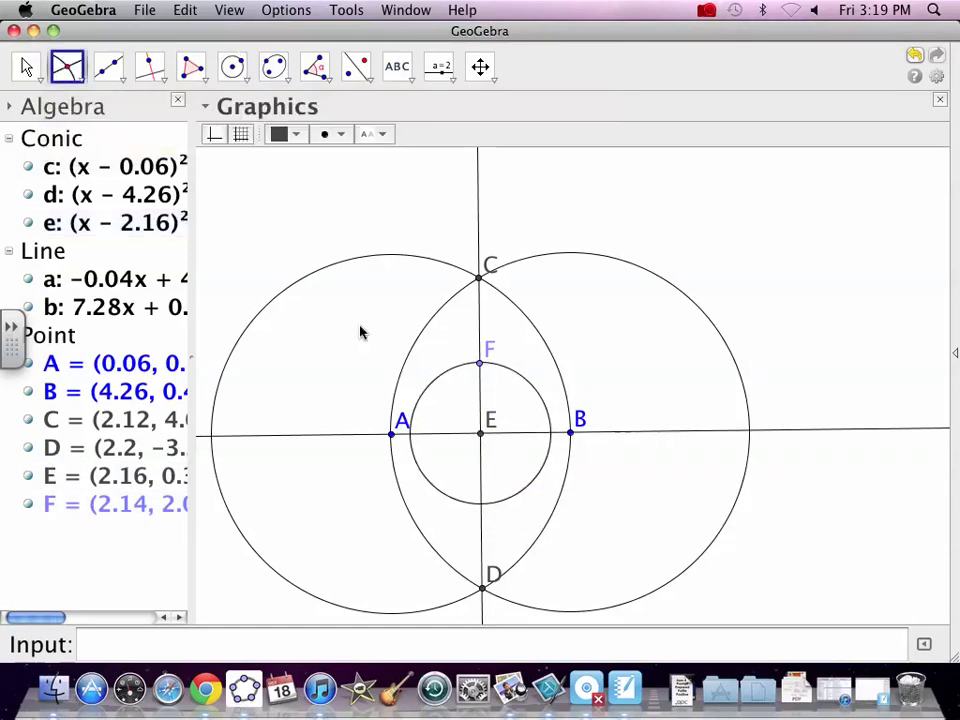
{"action": "left_click", "coordinate": [481, 503]}
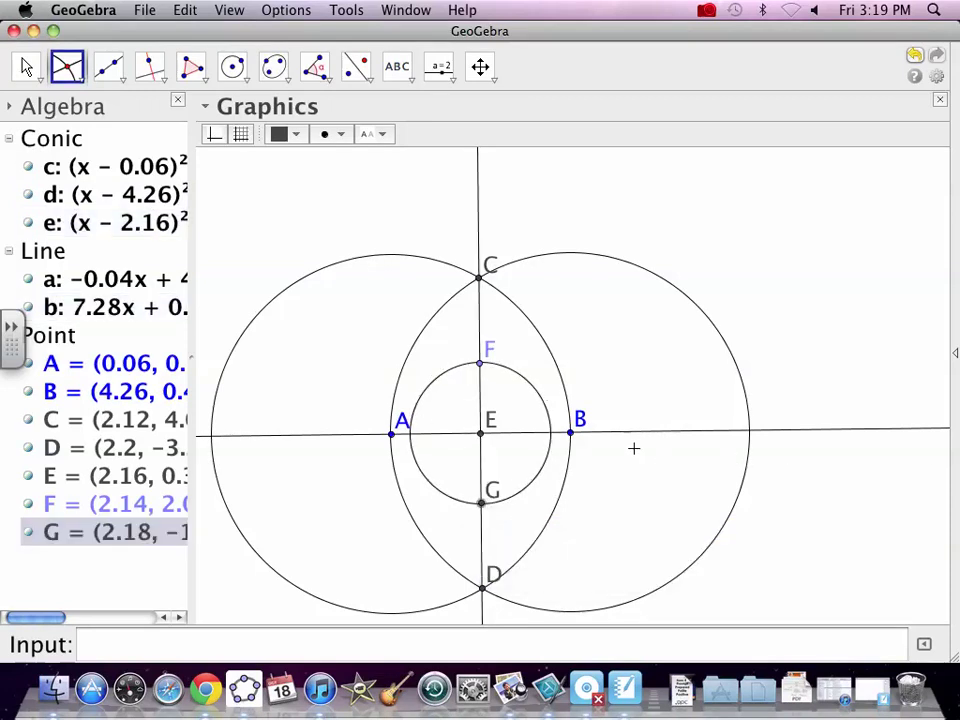
{"action": "left_click", "coordinate": [550, 434]}
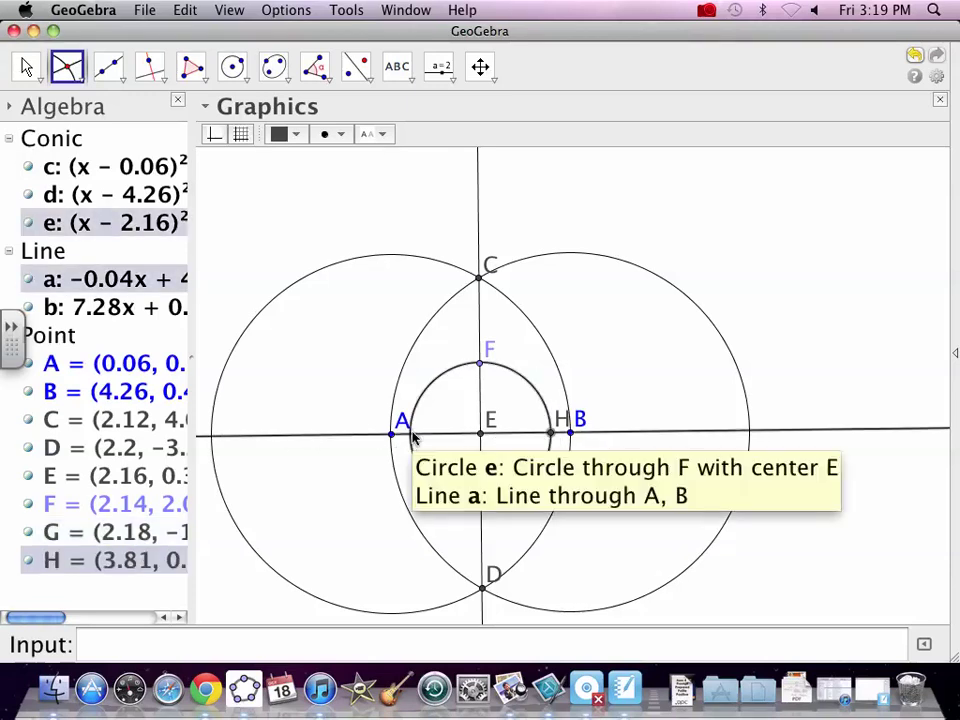
{"action": "left_click", "coordinate": [410, 435]}
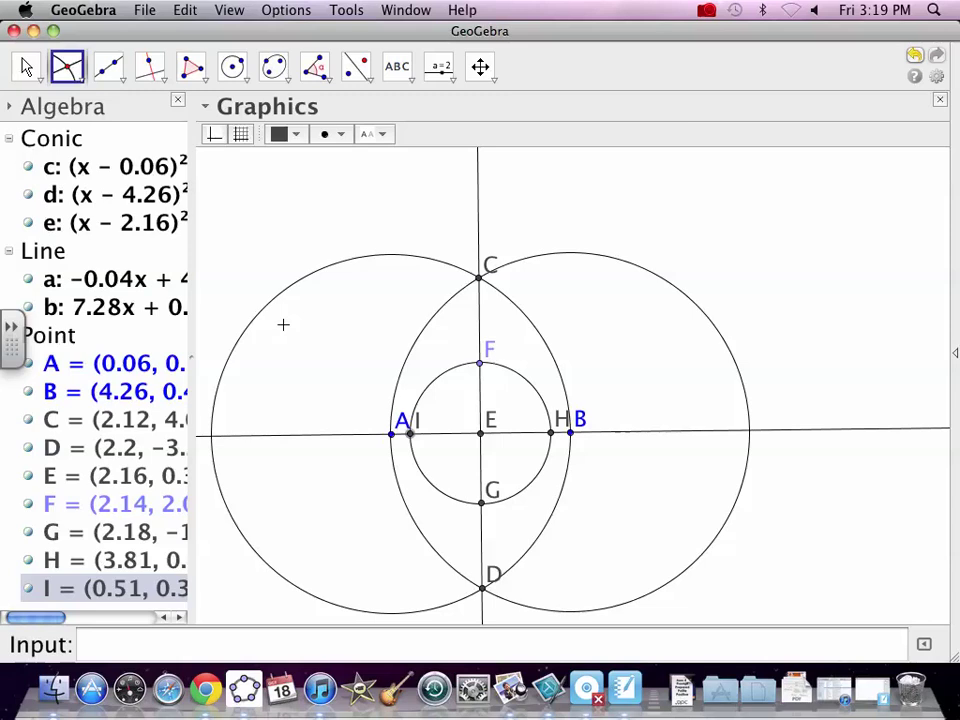
{"action": "left_click", "coordinate": [191, 66]}
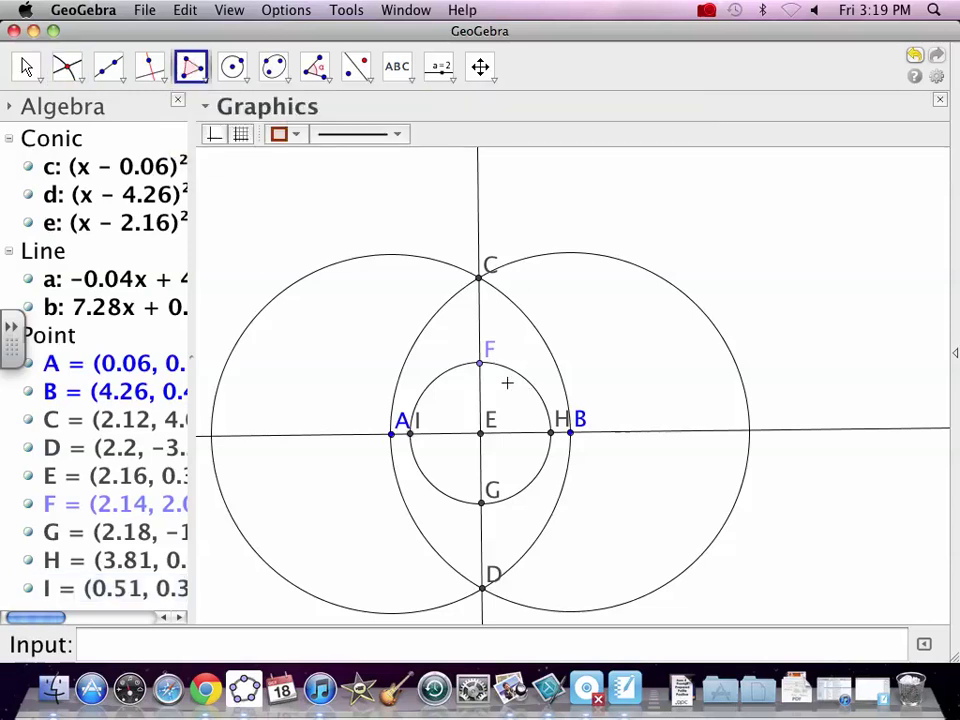
Draw polygon F-H-G-I and confirm its four sides each measure 2.33 in the Algebra view
{"action": "left_click", "coordinate": [480, 363]}
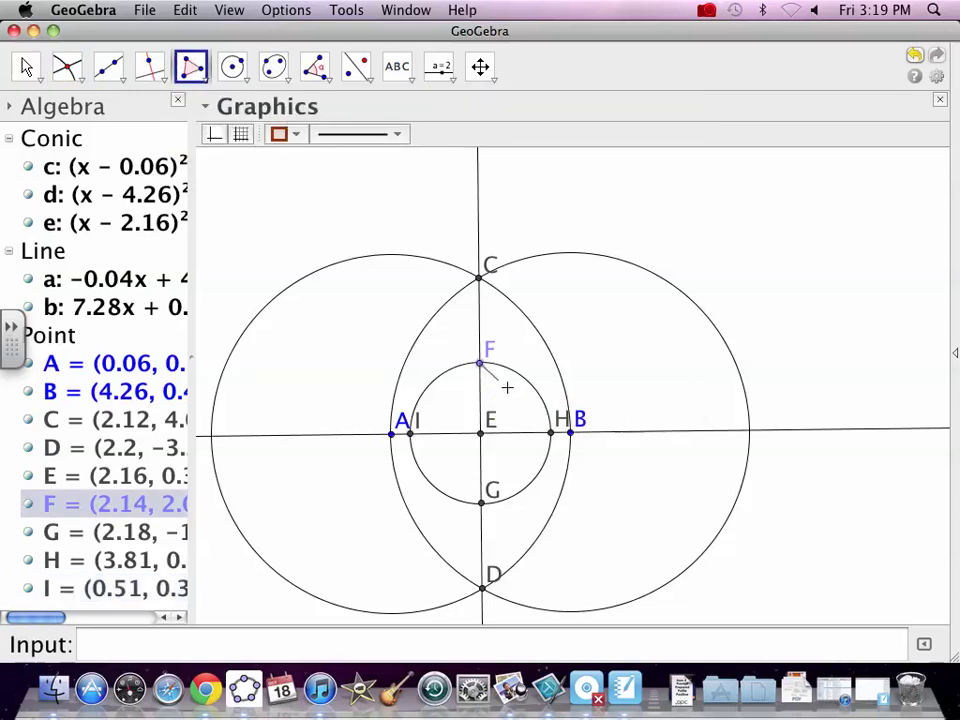
{"action": "left_click", "coordinate": [552, 435]}
{"action": "left_click", "coordinate": [483, 502]}
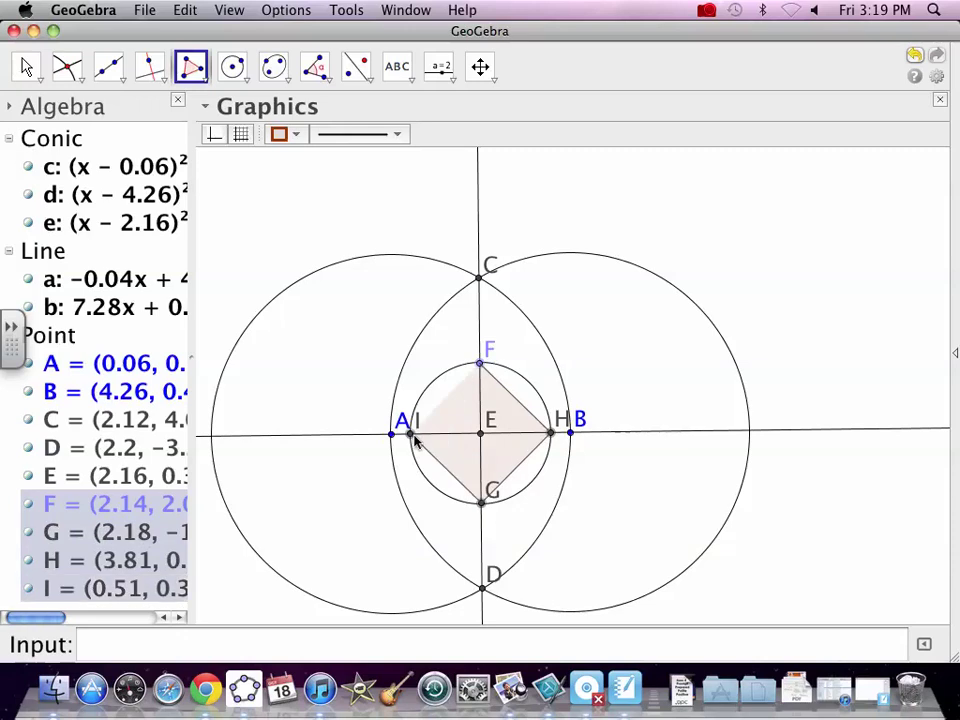
{"action": "left_click", "coordinate": [412, 434]}
{"action": "left_click", "coordinate": [481, 364]}
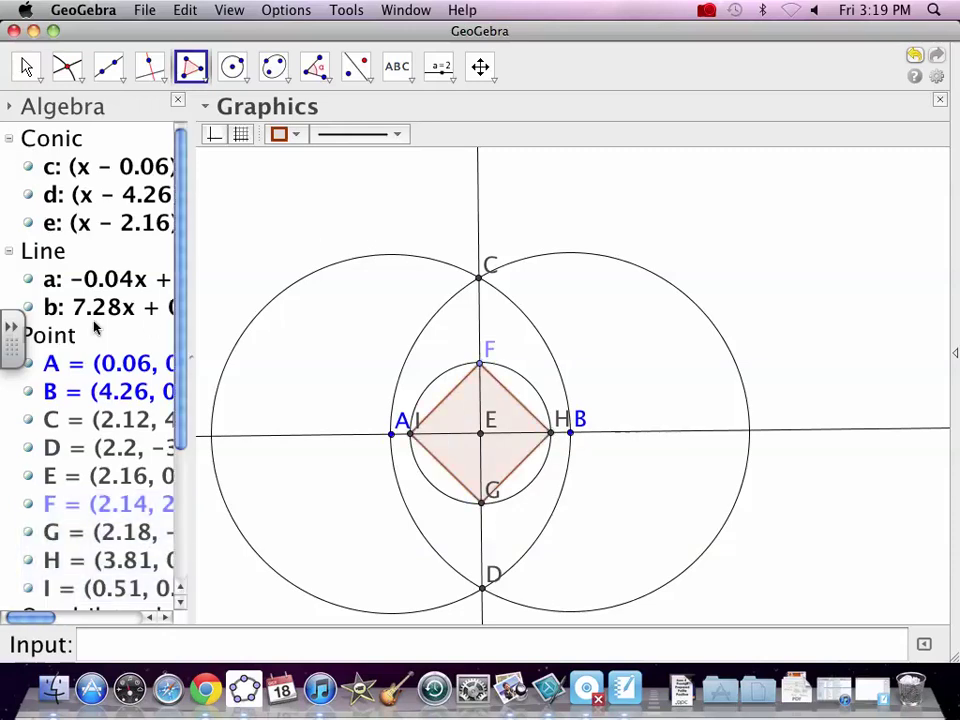
{"action": "scroll", "coordinate": [100, 335], "scroll_direction": "down", "scroll_amount": 5}
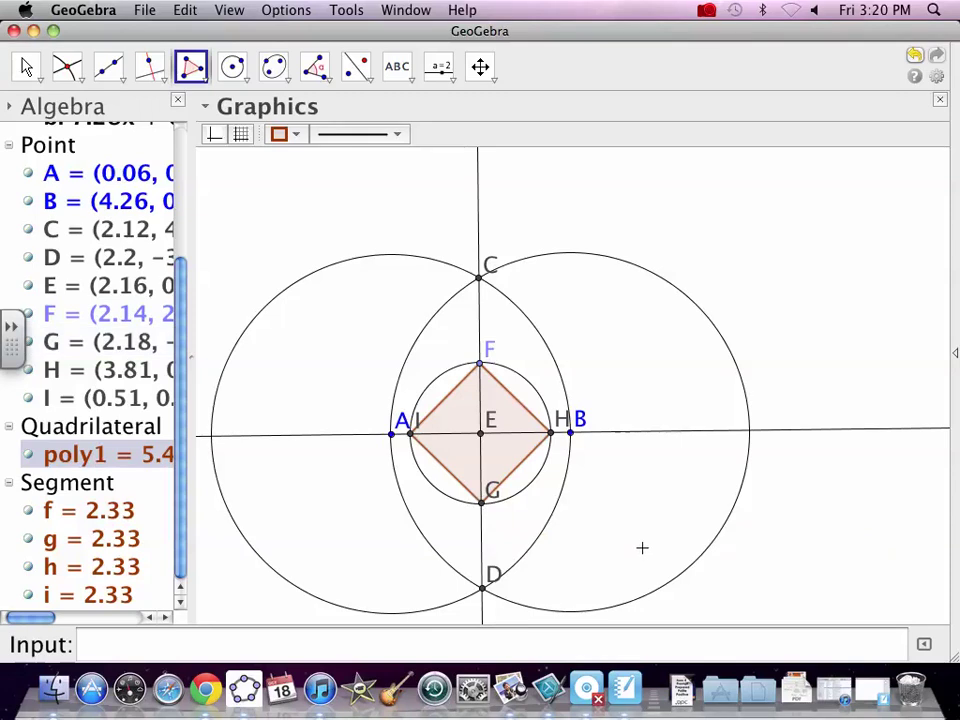
Drag vertex F upward to enlarge the square, its sides staying equal at 7.09
{"action": "left_click", "coordinate": [26, 65]}
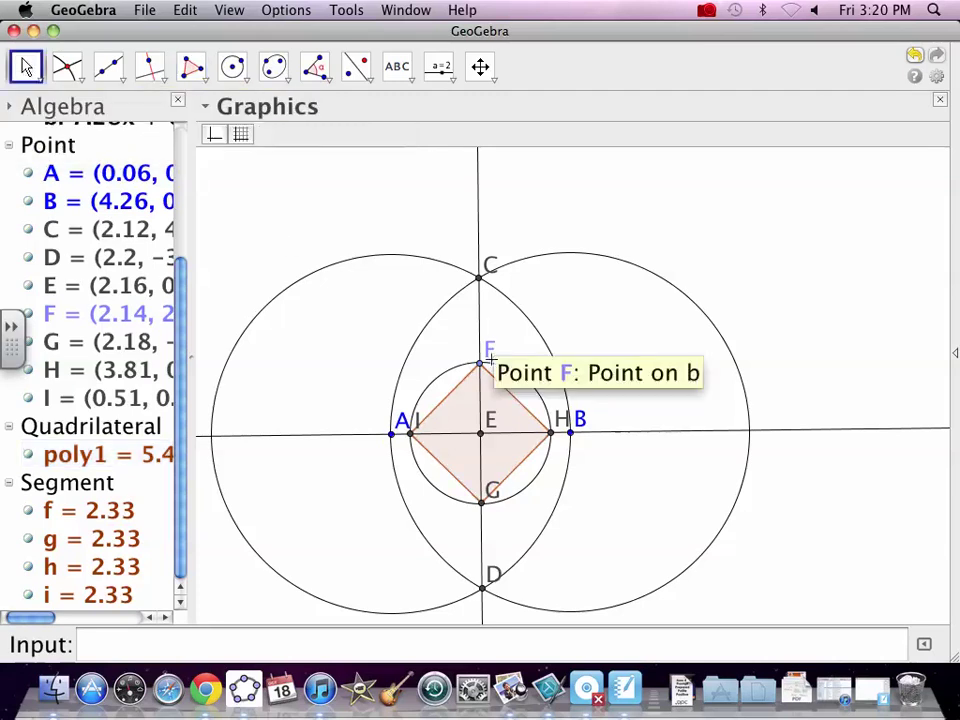
{"action": "left_click_drag", "start_coordinate": [481, 370], "coordinate": [501, 220]}
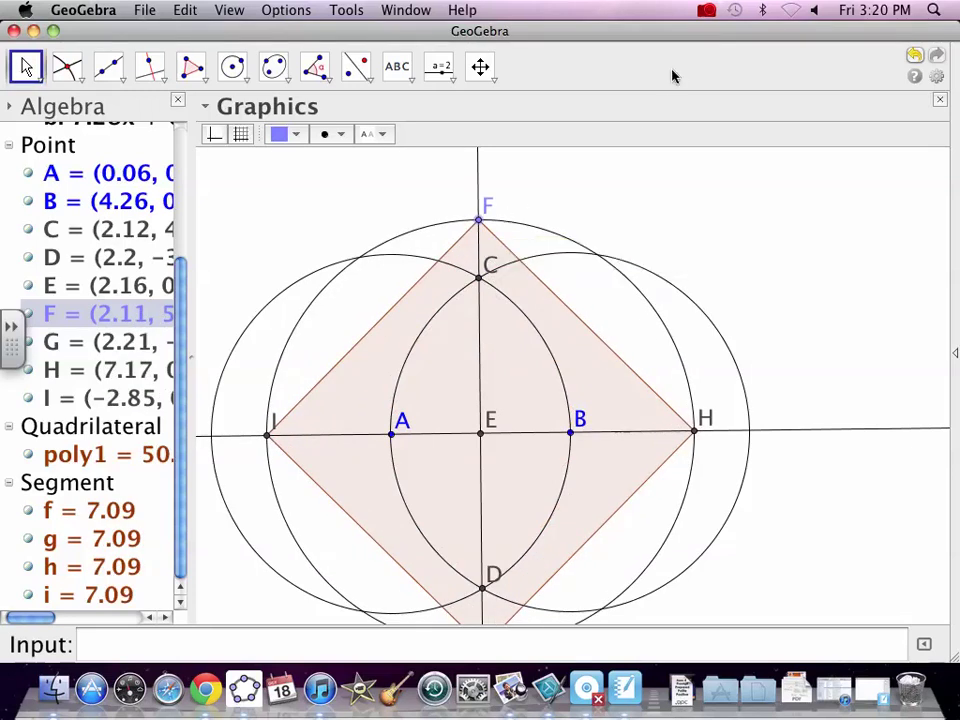
{"action": "left_click", "coordinate": [707, 11]}
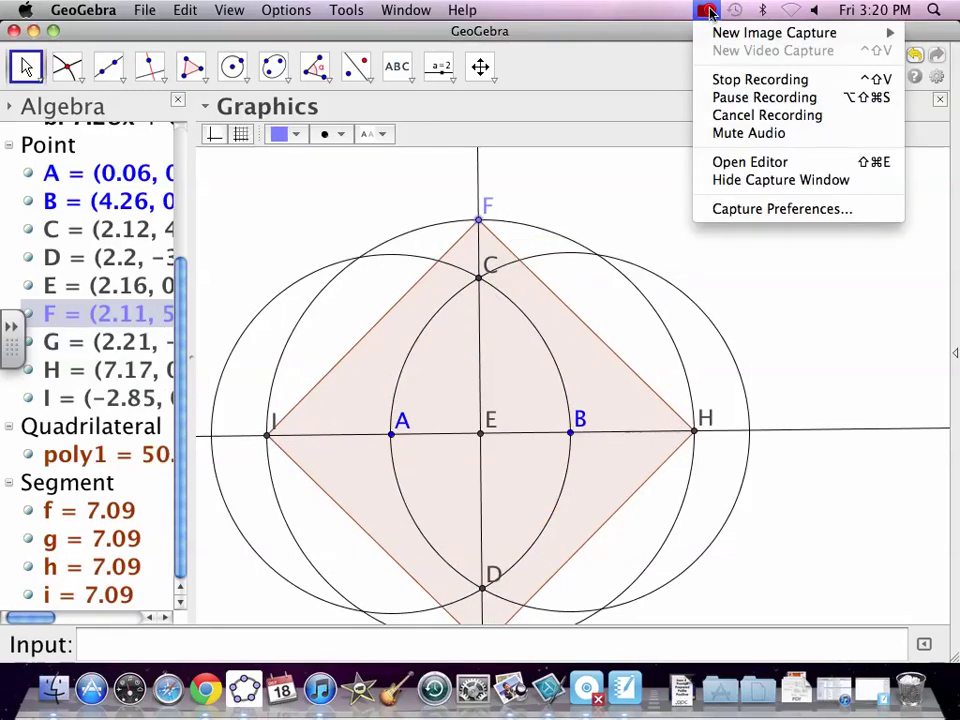